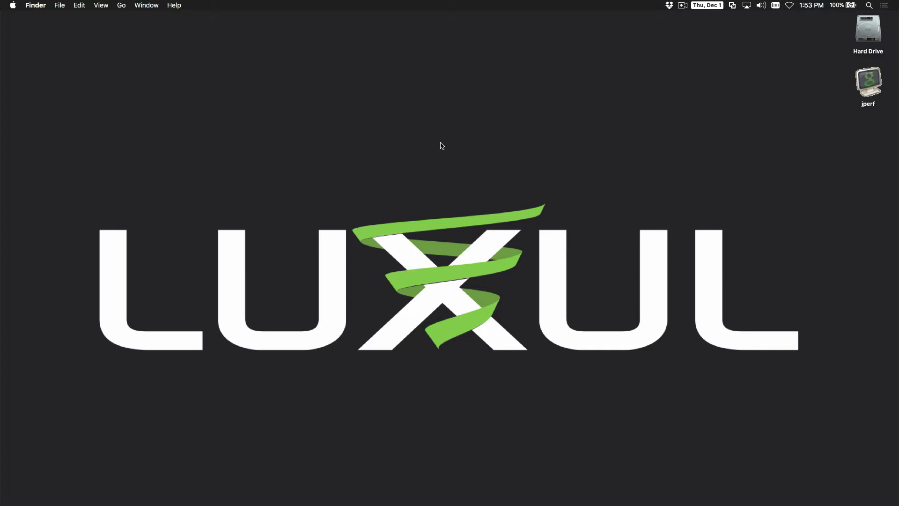
Check the wired Ethernet connection's IP details in Network Preferences, then close it
click(790, 6)
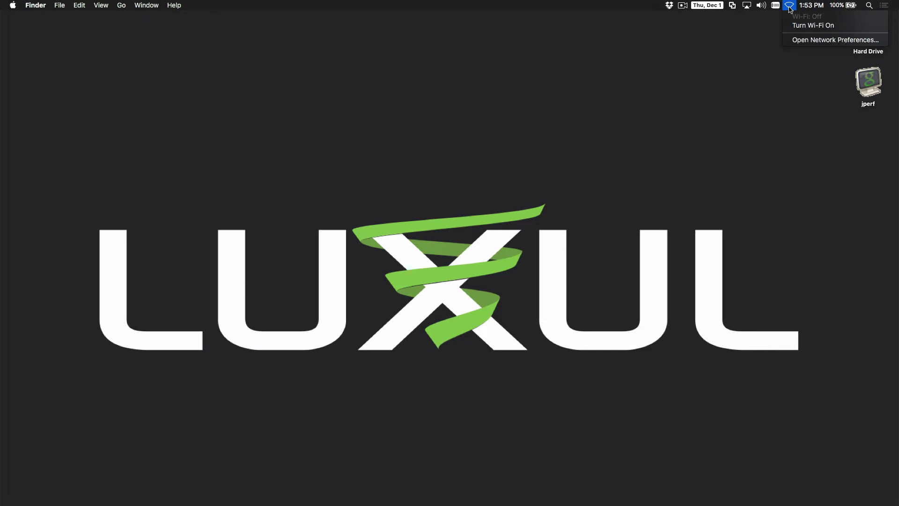
click(802, 40)
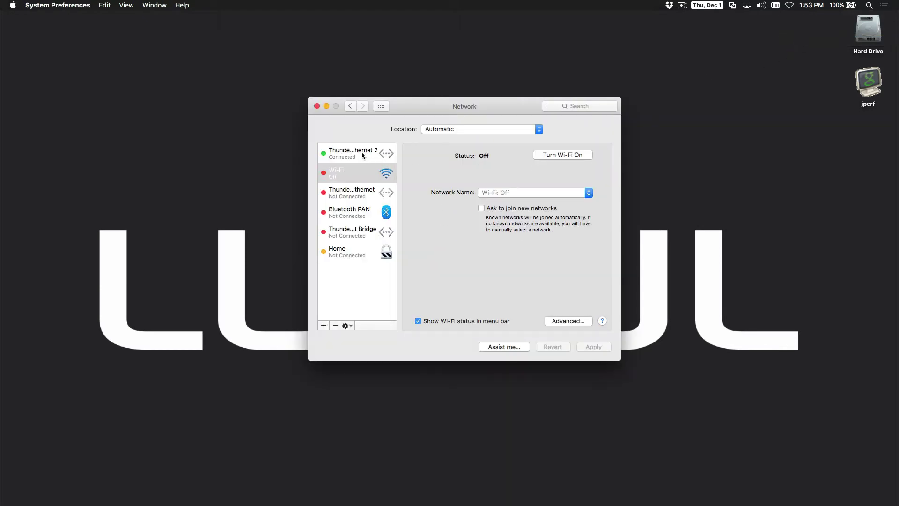
click(363, 155)
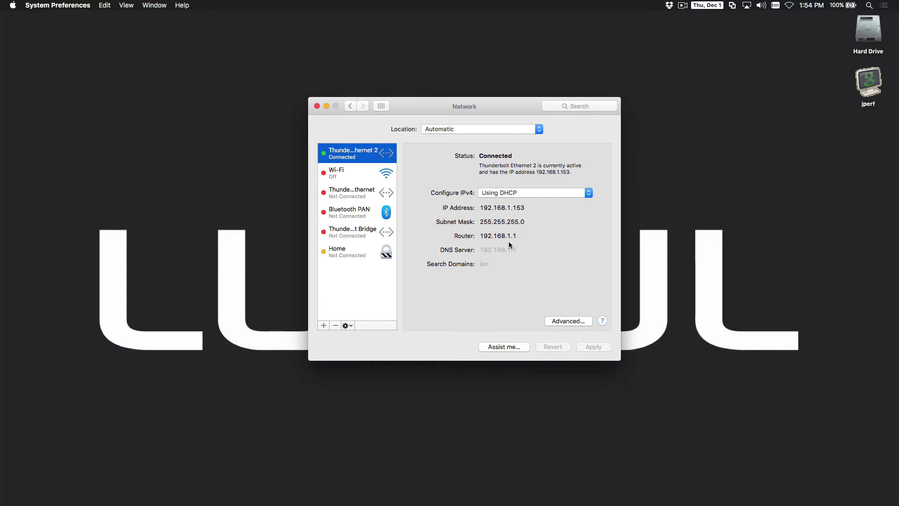
click(317, 106)
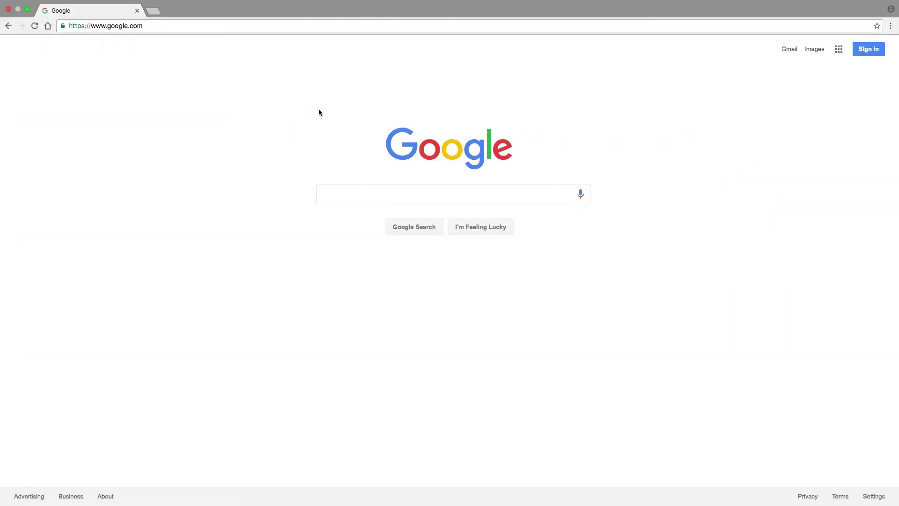
Go to the router at 192.168.1.1 and enter the login username
click(186, 26)
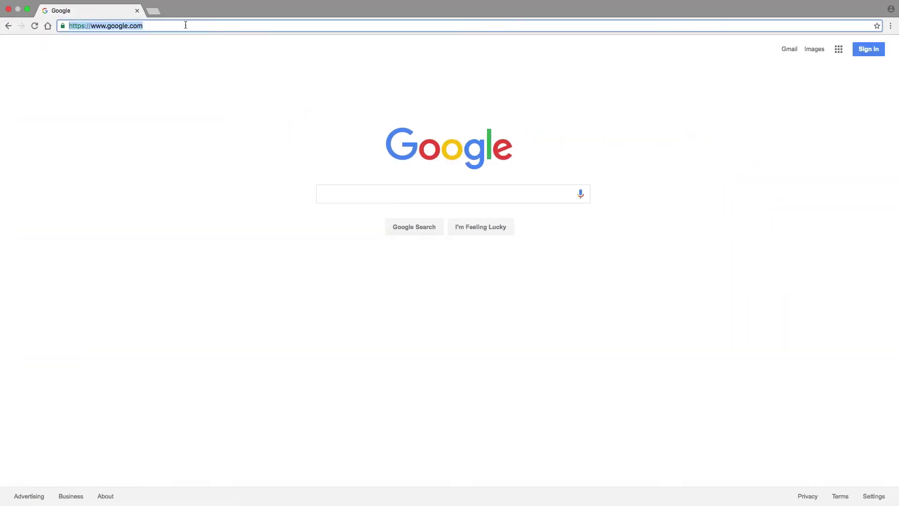
text(192)
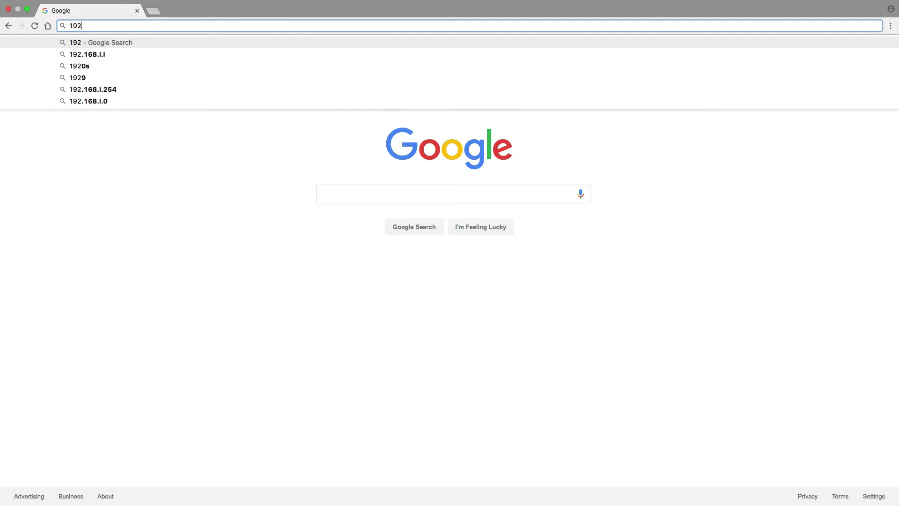
text(.168.1.1)
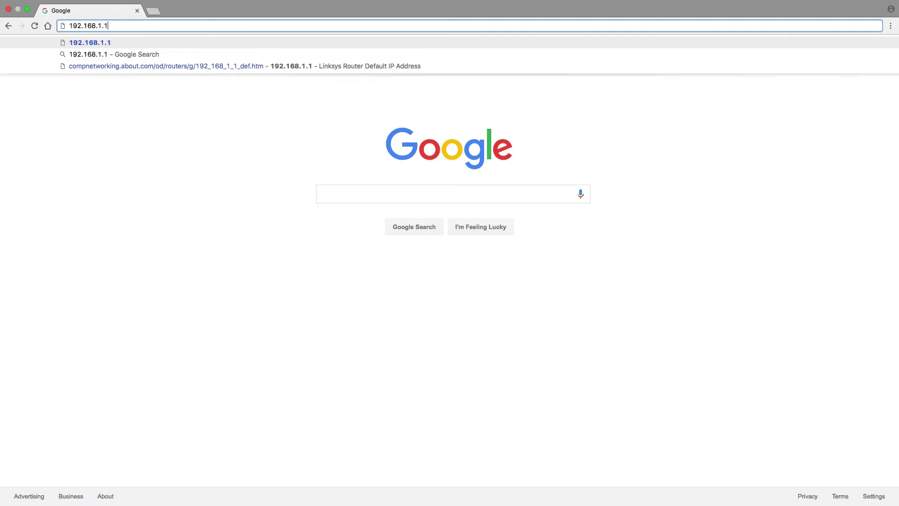
key(Return)
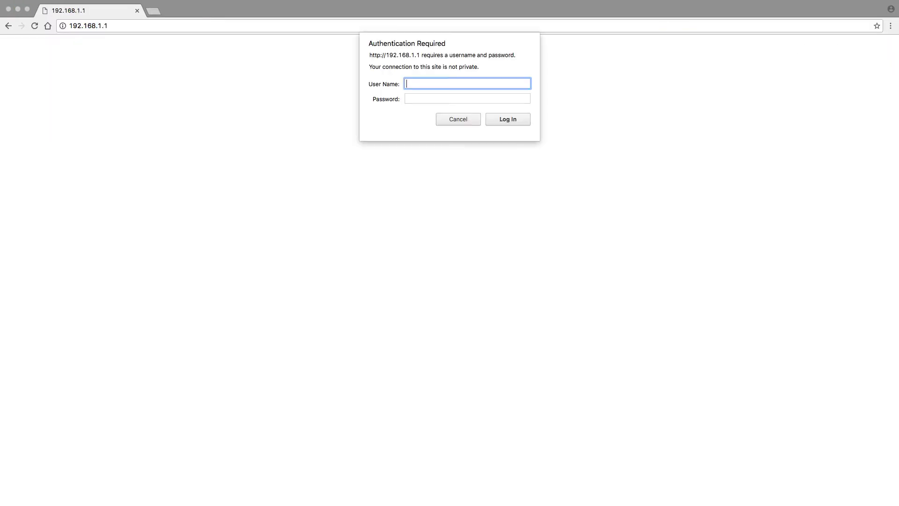
text(admin)
key(Tab)
text(admin)
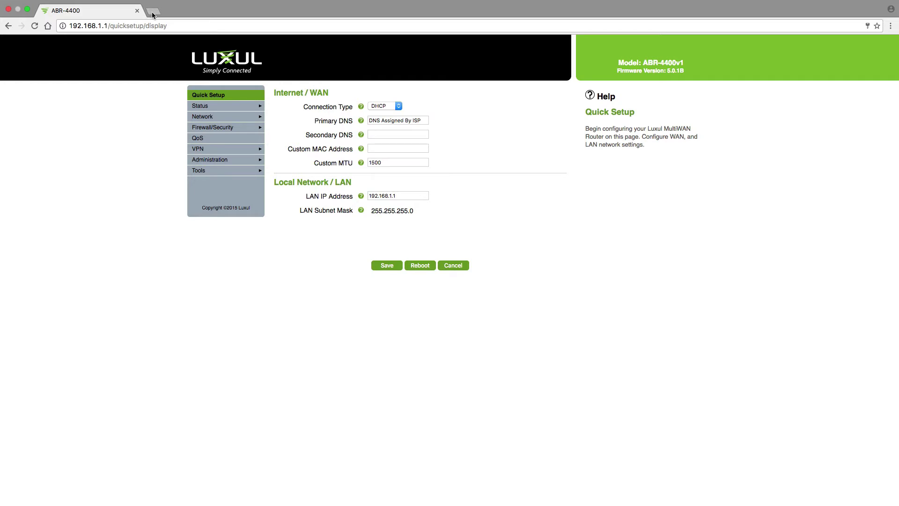
Open a second browser tab and load the switch address 192.168.0.4
click(154, 11)
text(192)
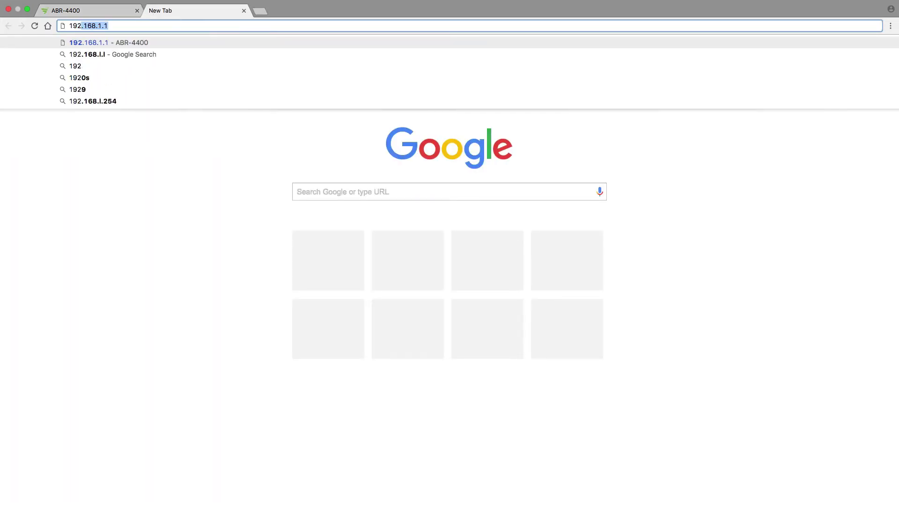
text(.168.0.)
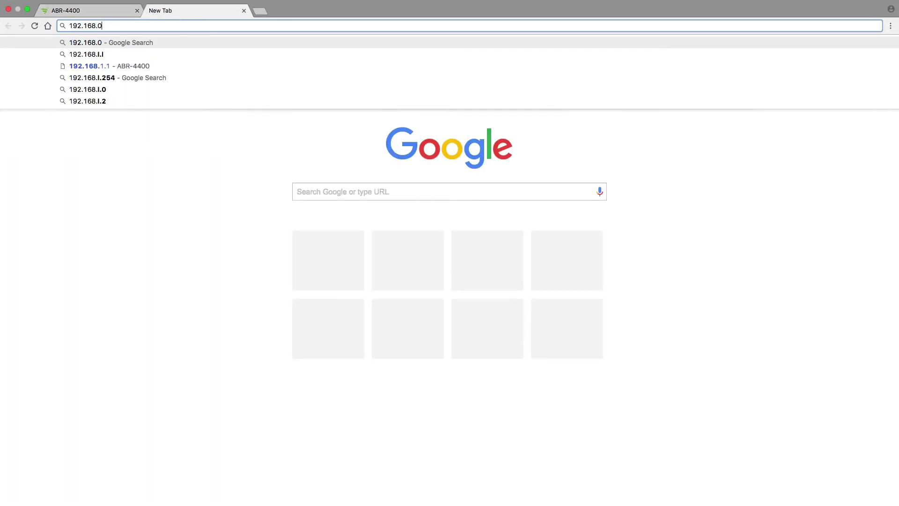
text(4)
key(Return)
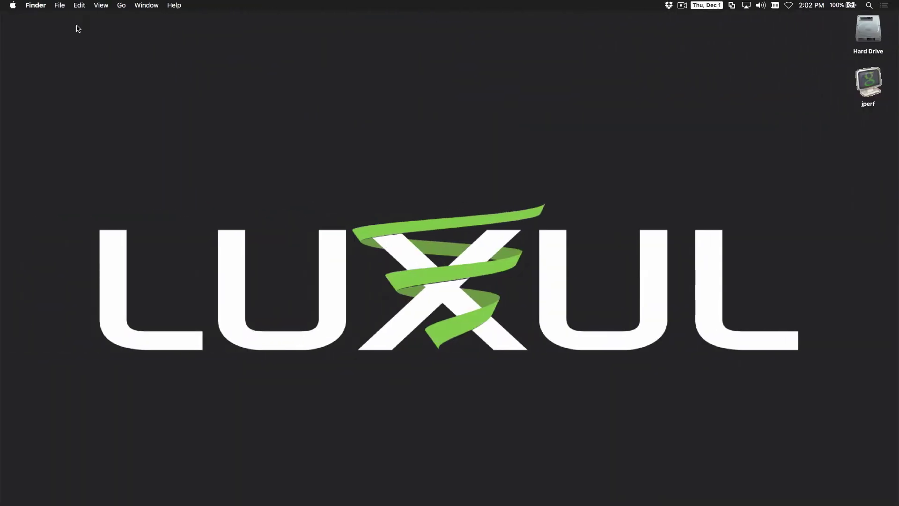
Show Thunderbolt Ethernet 2's settings in Network Preferences and list its Configure IPv4 choices
click(789, 6)
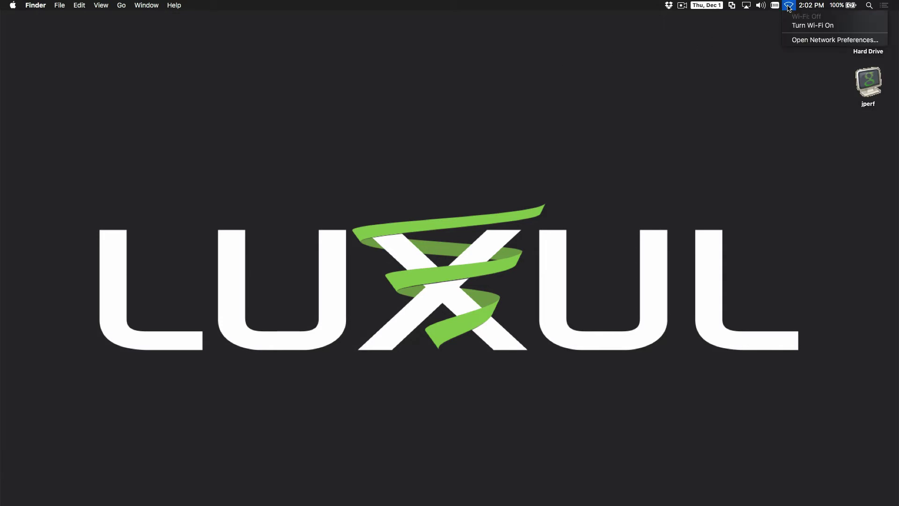
click(799, 41)
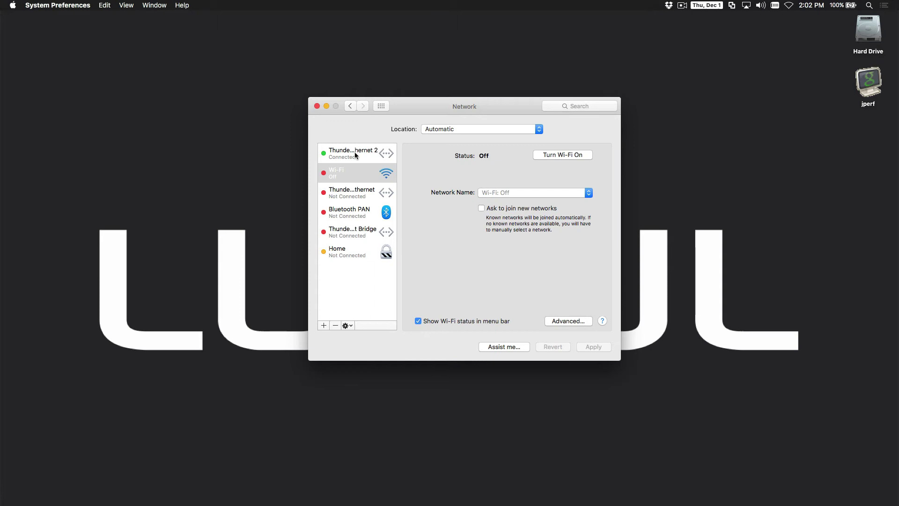
click(355, 153)
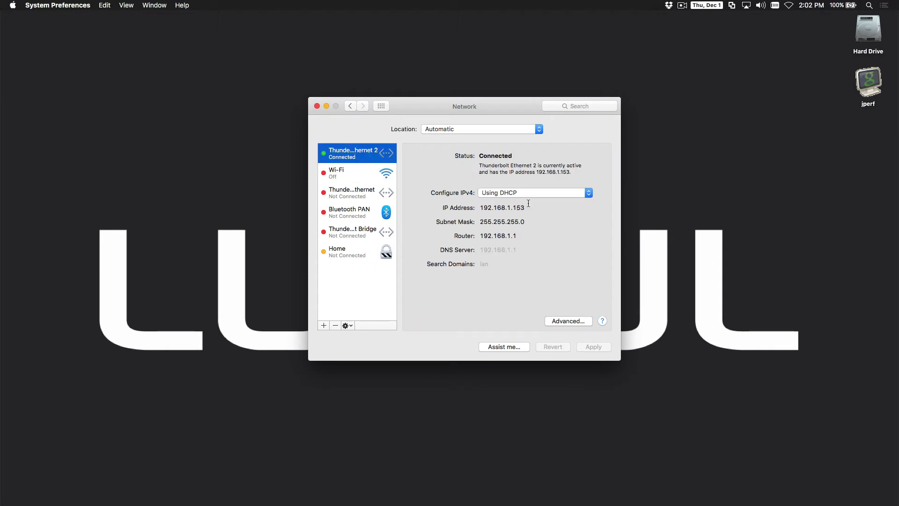
click(588, 193)
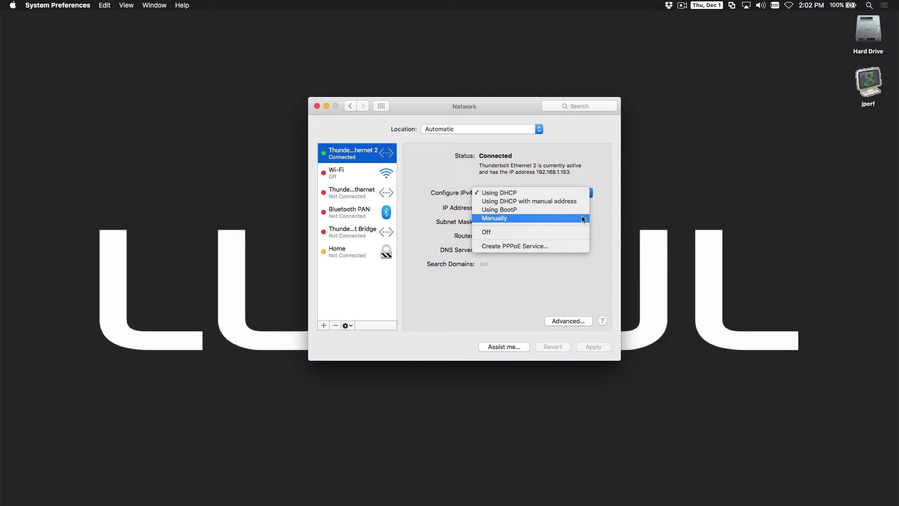
Set Thunderbolt Ethernet 2 to manual IPv4 192.168.0.3 with router 192.168.0.4, and apply
click(583, 218)
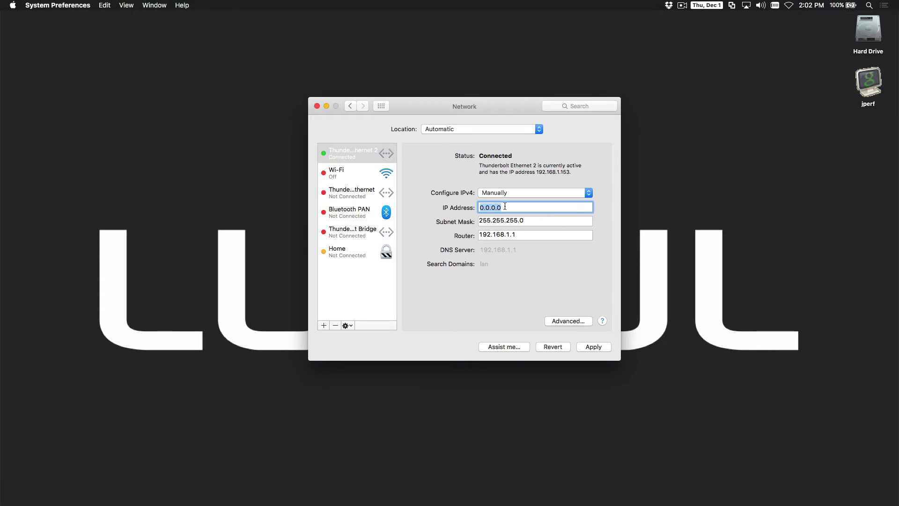
text(192.168.0.3)
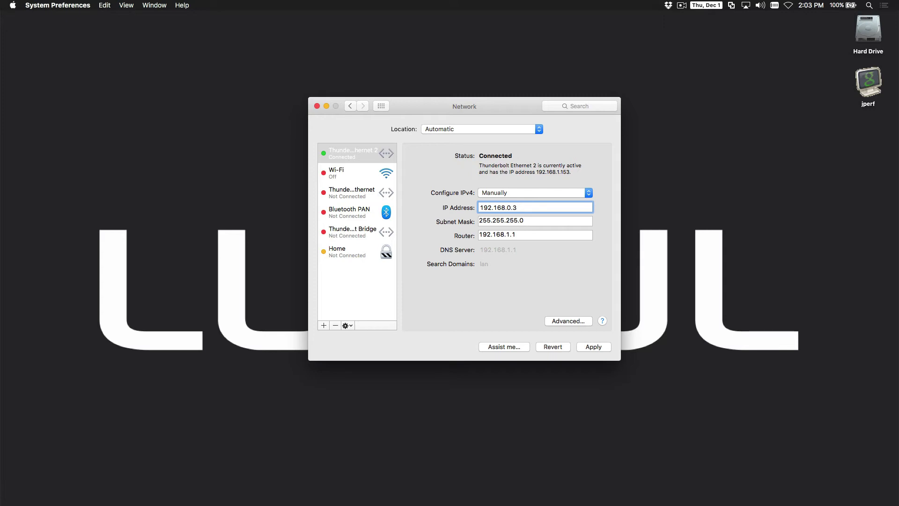
click(522, 236)
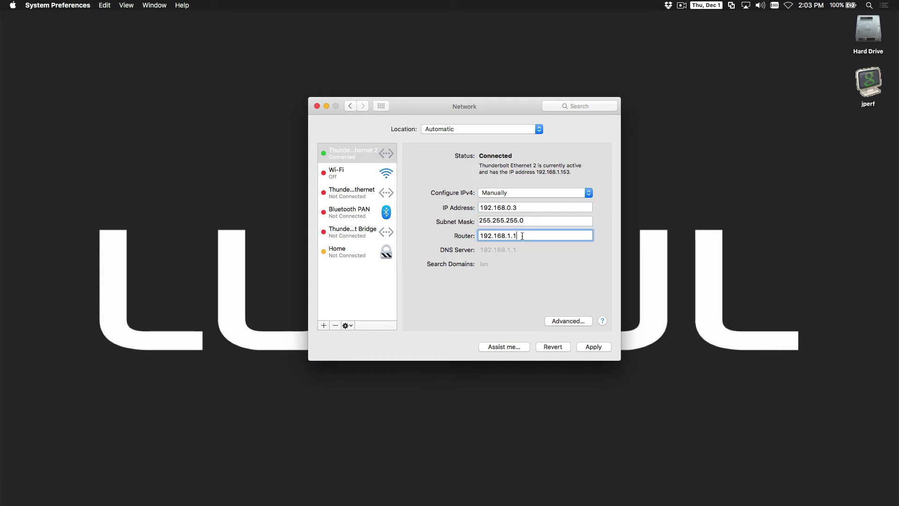
key(BackSpace)
key(BackSpace)
text(0.)
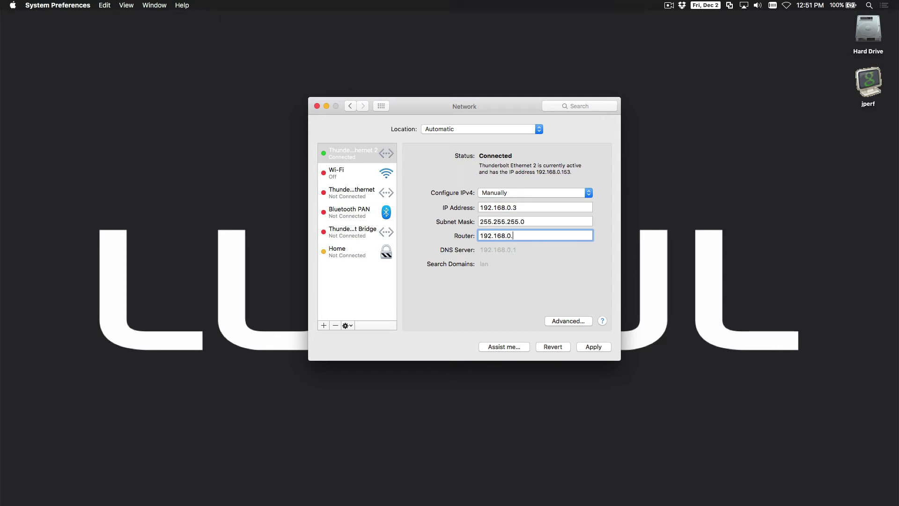
text(4)
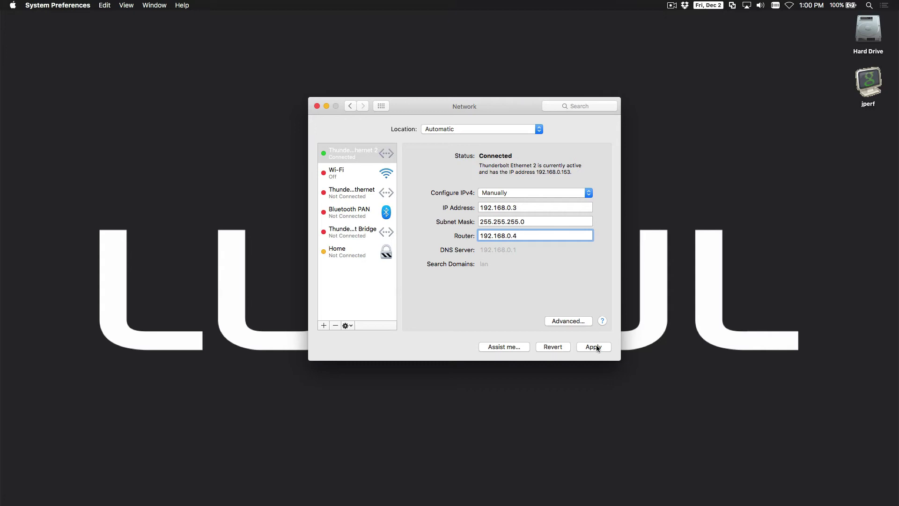
click(597, 346)
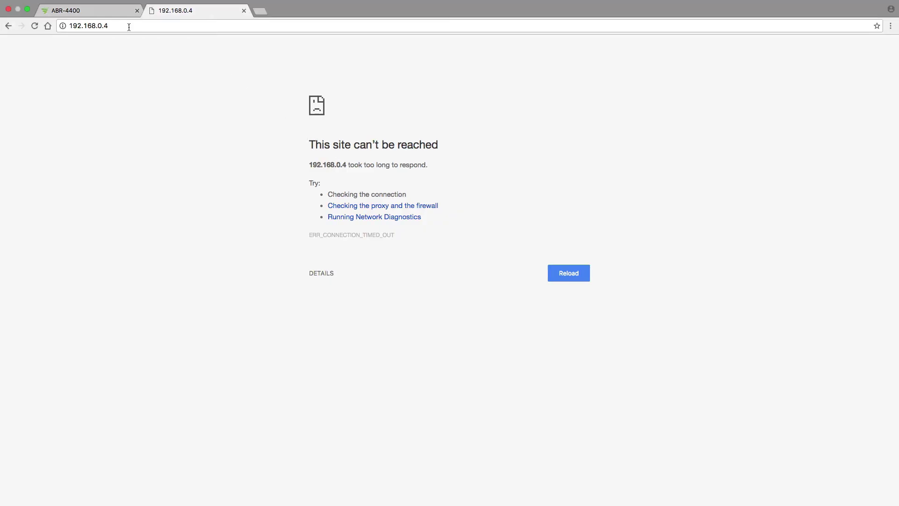
Reload 192.168.0.4, log into the switch with its credentials, and collapse the Monitor menu
click(127, 27)
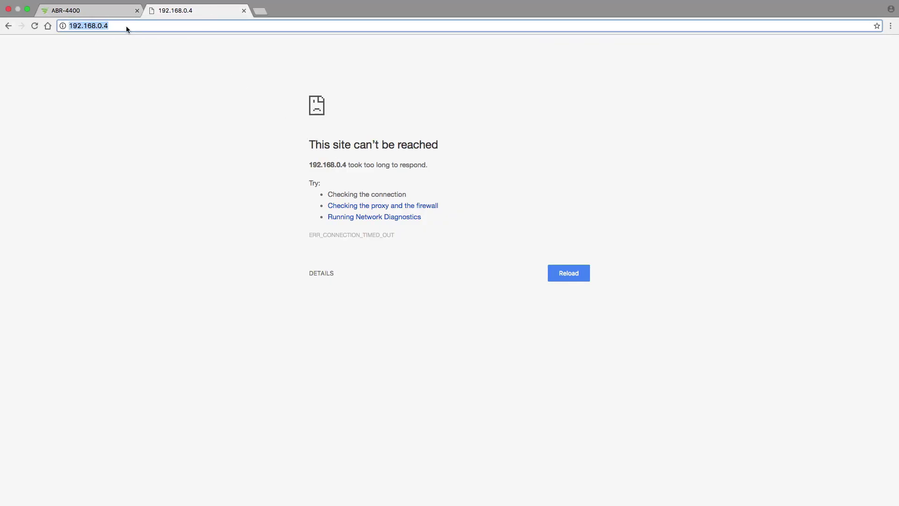
key(Return)
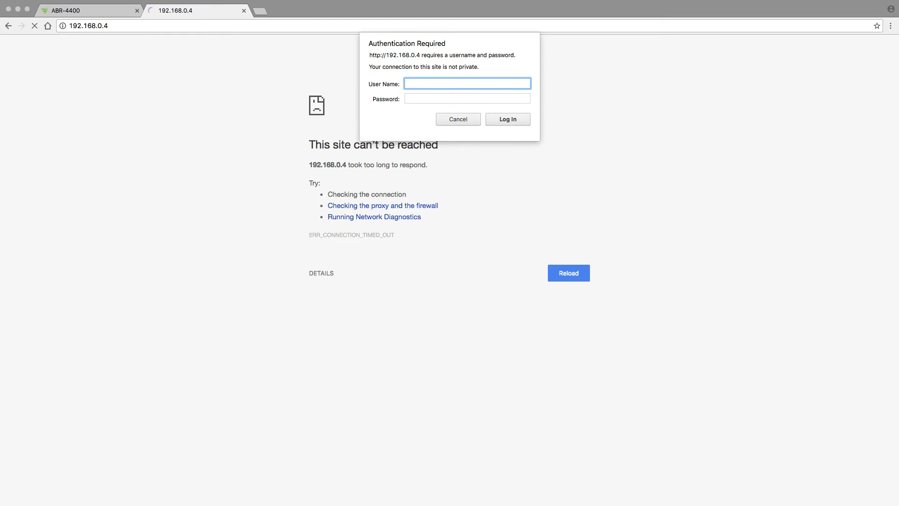
text(admin)
key(Tab)
text(ad)
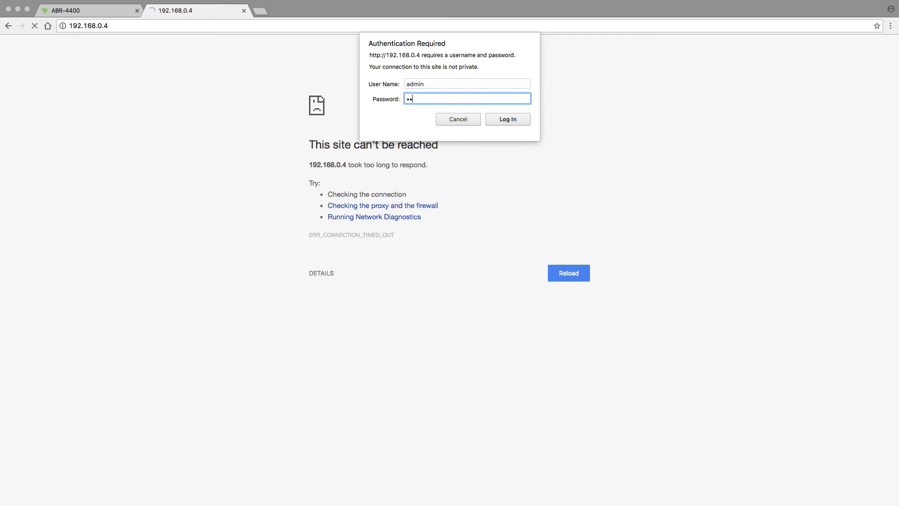
text(min)
key(Return)
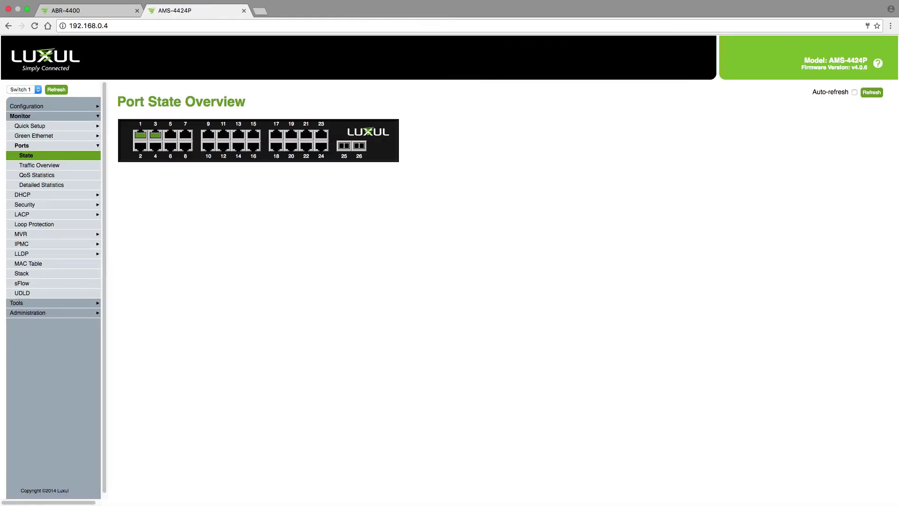
click(65, 116)
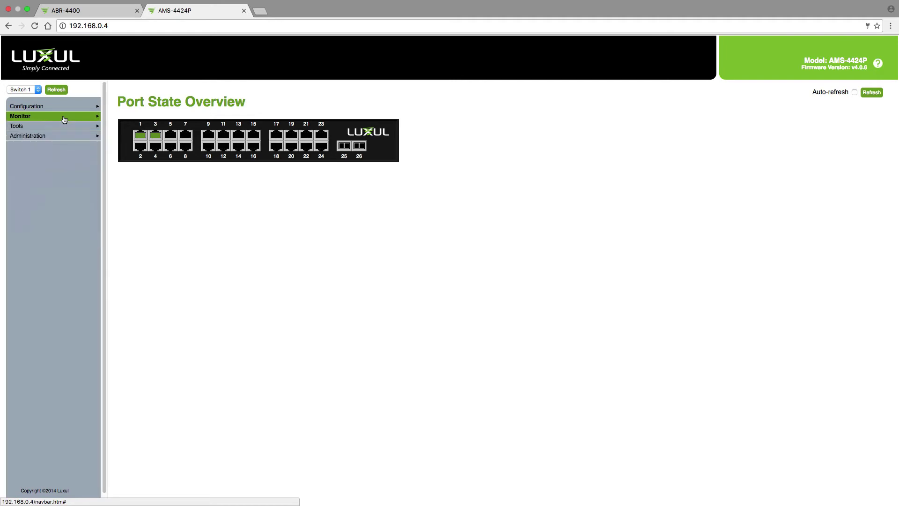
Navigate Configuration > Quick Setup > System > IP to show the switch's IP settings
click(44, 107)
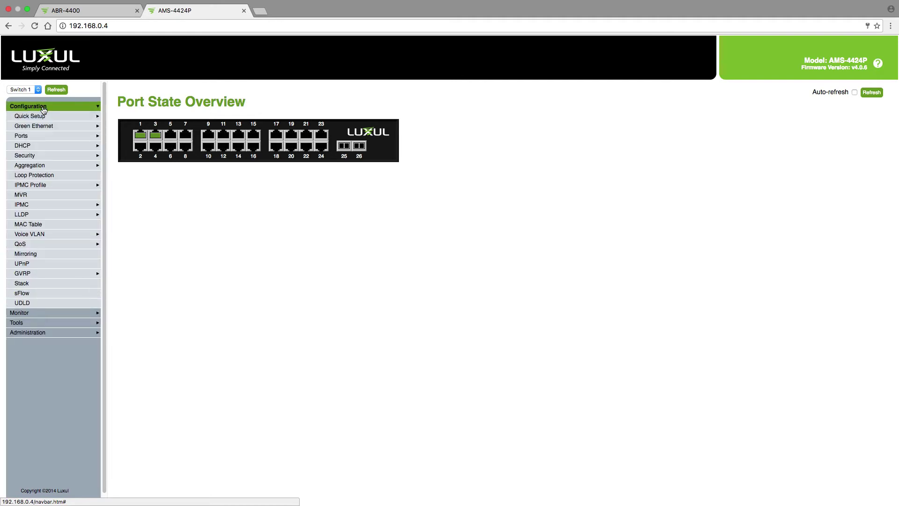
click(46, 117)
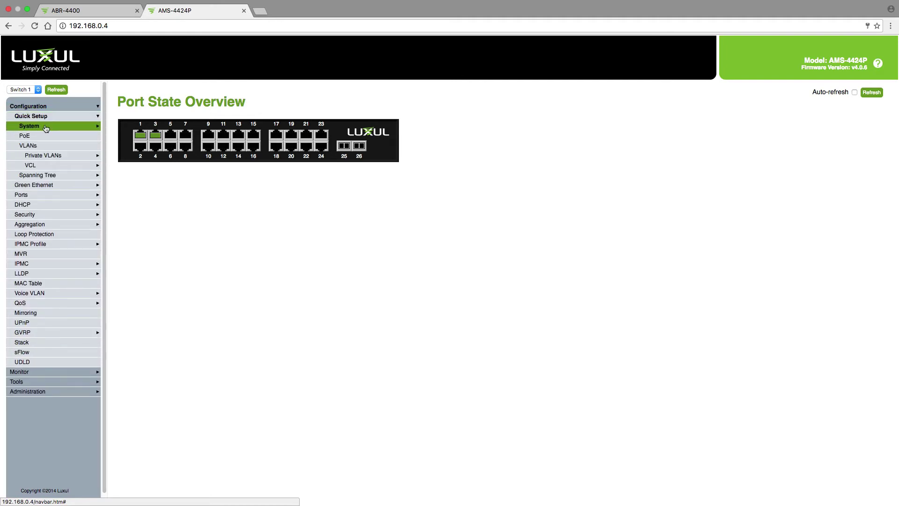
click(45, 127)
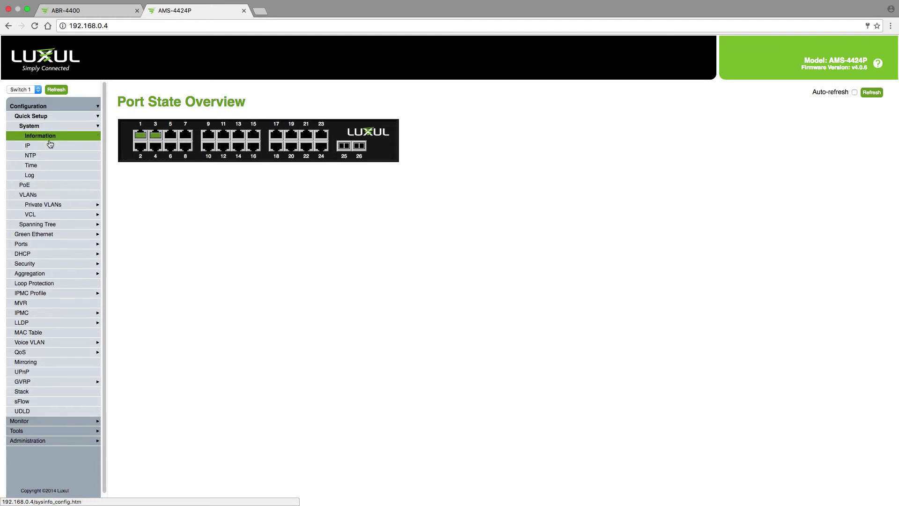
click(50, 148)
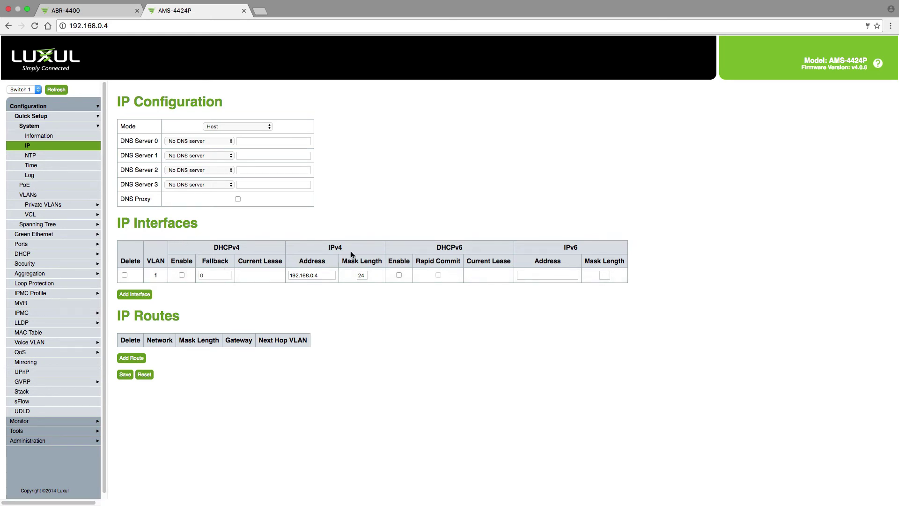
Change VLAN 1's IPv4 address from 192.168.0.4 to 192.168.1.4 and save
click(324, 276)
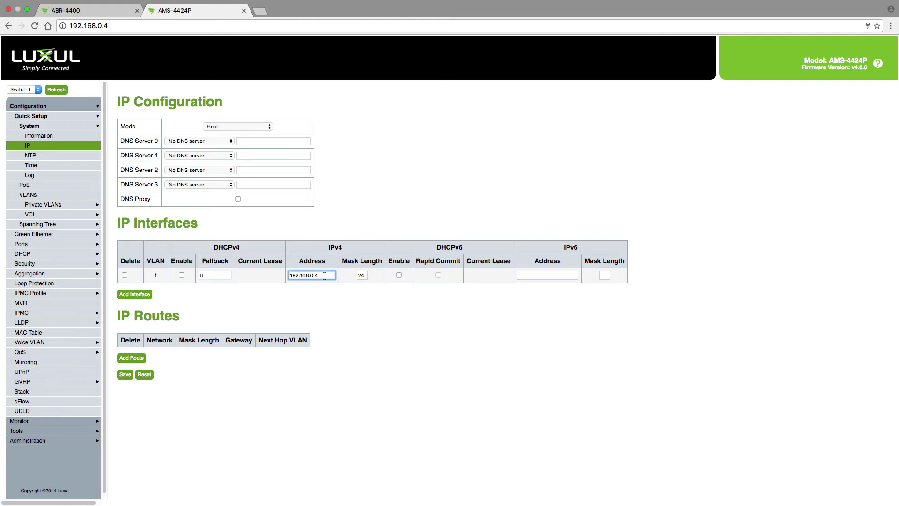
key(BackSpace)
key(BackSpace)
key(BackSpace)
text(1.4)
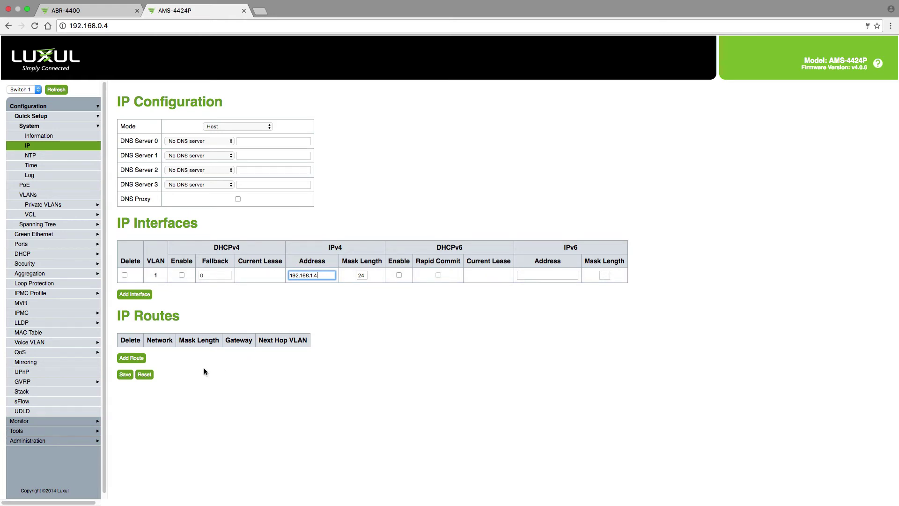
click(125, 375)
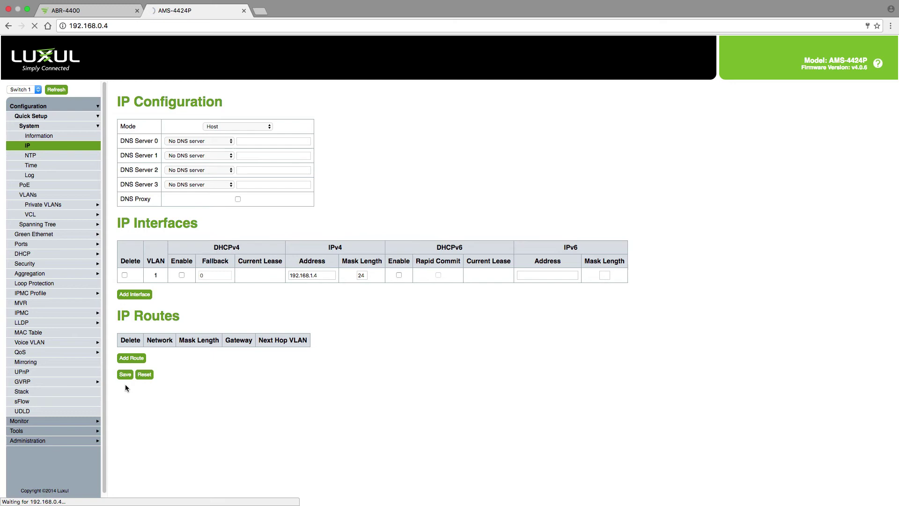
Put the Mac's Thunderbolt Ethernet 2 back on DHCP, apply, and return to Chrome
key(ctrl+Left)
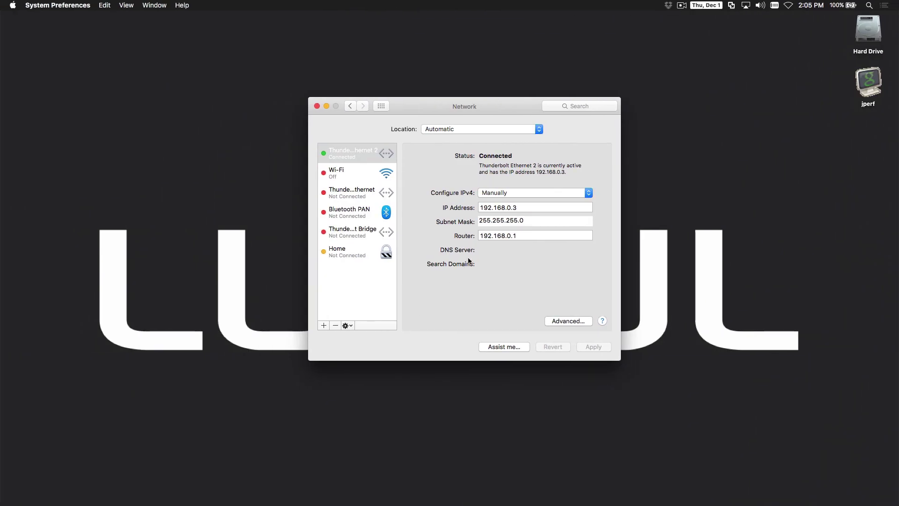
click(587, 193)
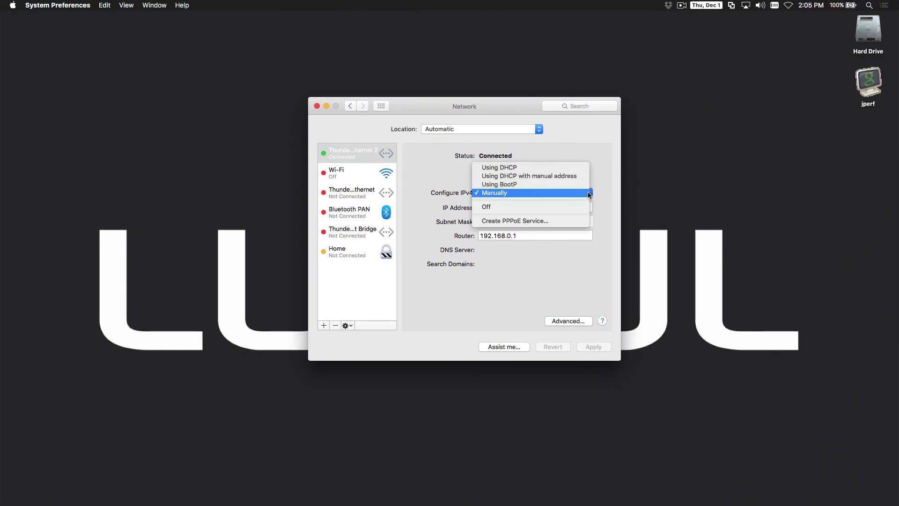
click(568, 169)
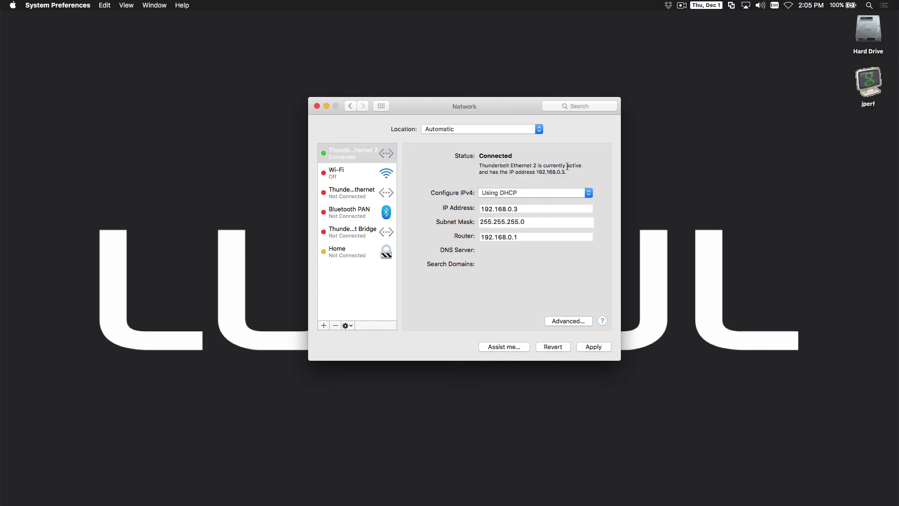
click(594, 345)
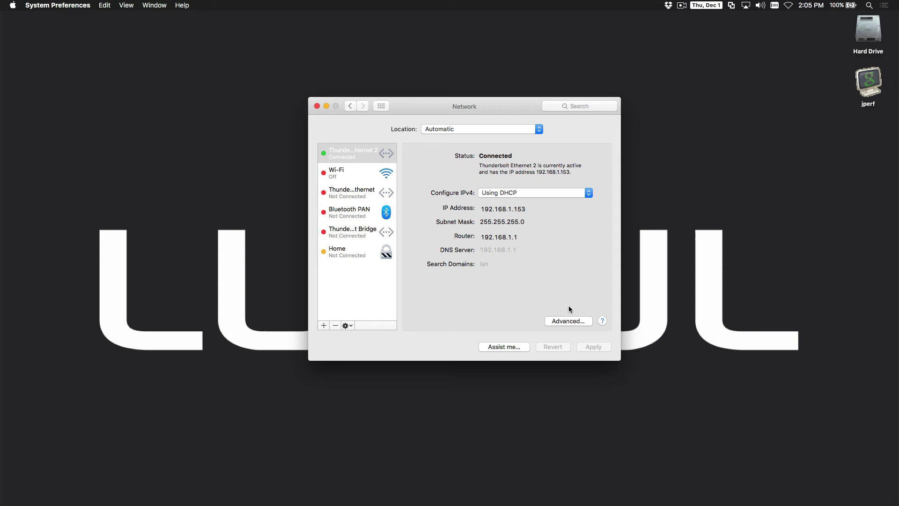
key(super+Tab)
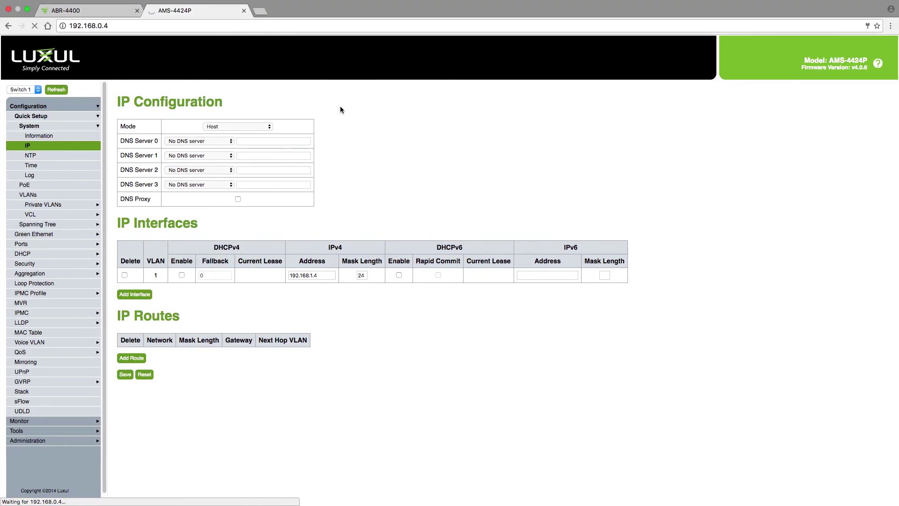
Load the switch at its new address 192.168.1.4 and log in with the switch credentials
click(108, 25)
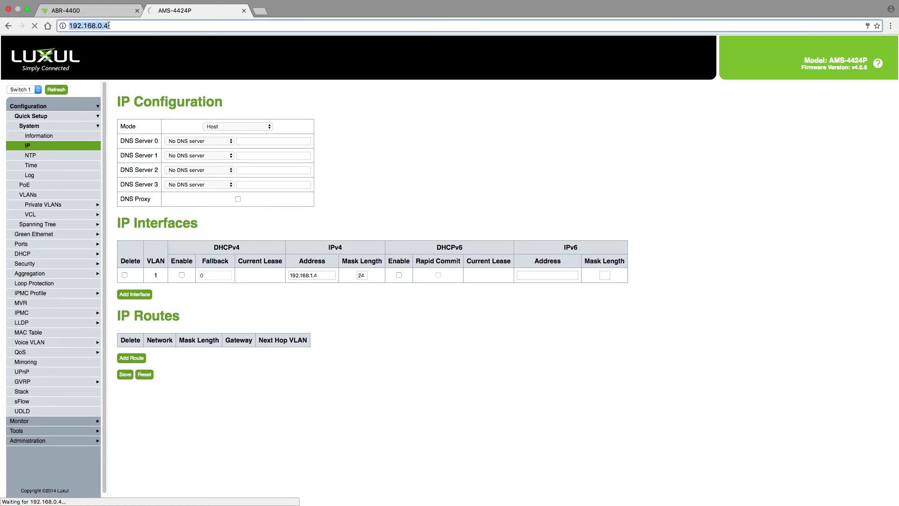
click(108, 26)
key(BackSpace)
key(BackSpace)
key(BackSpace)
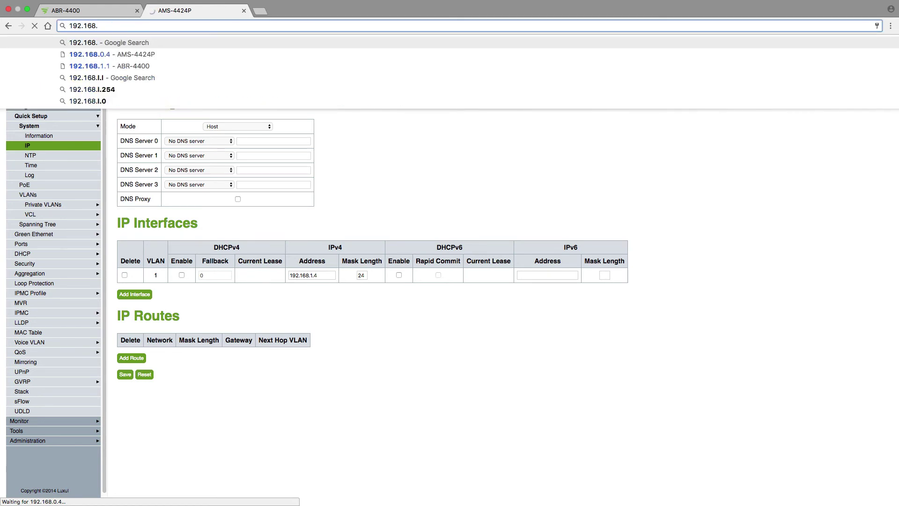
text(1.4)
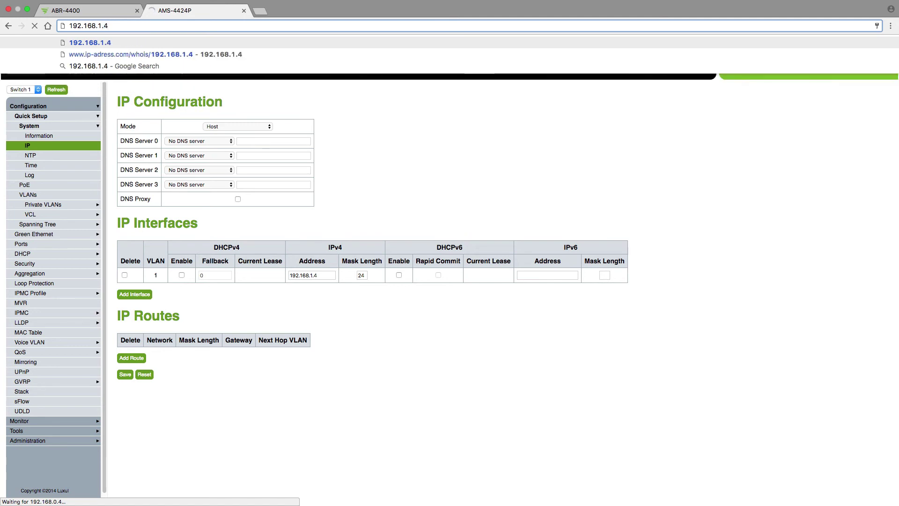
key(Return)
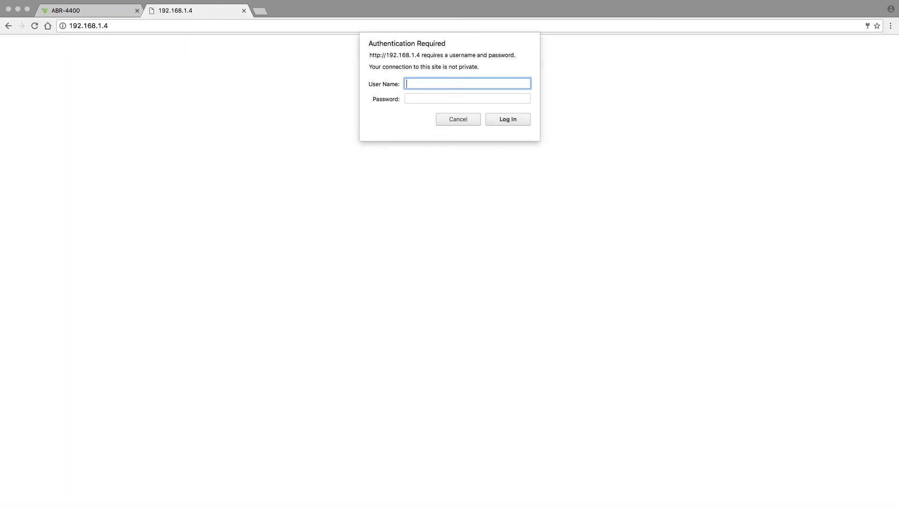
text(admin)
key(Tab)
text(adm)
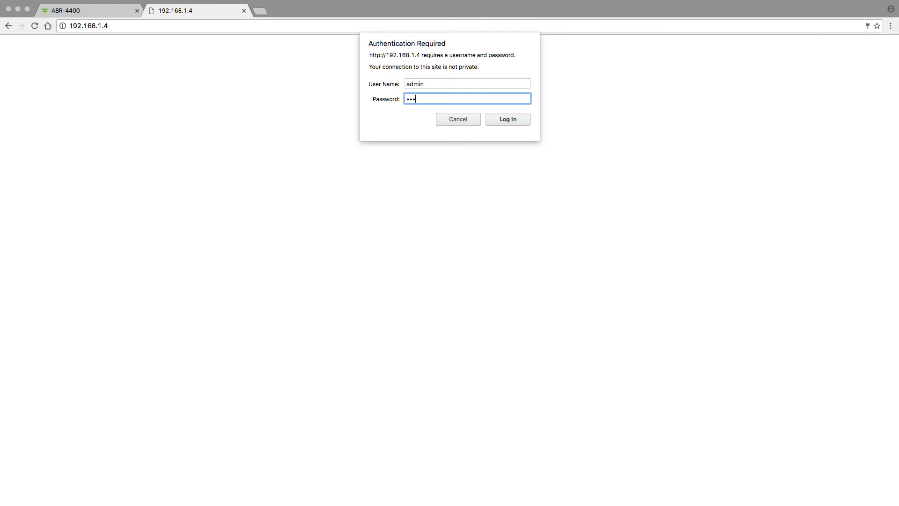
text(in)
key(Return)
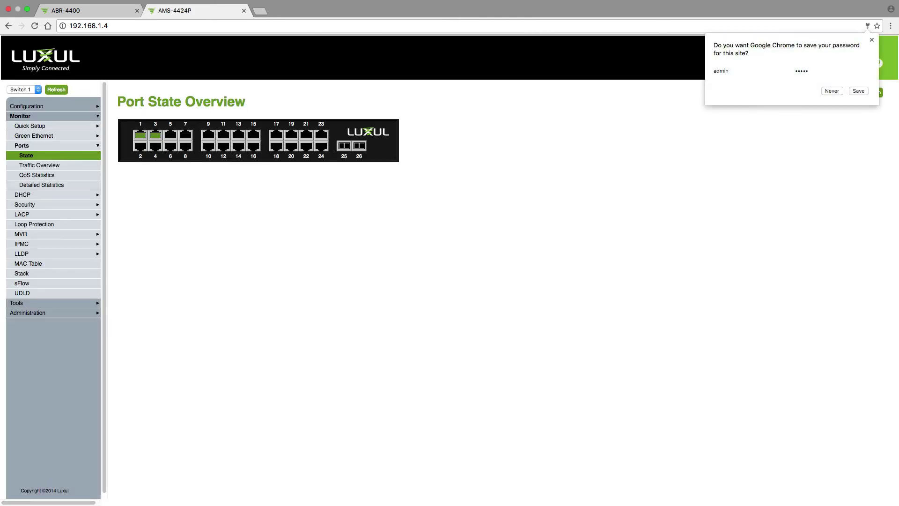
Choose Never on Chrome's prompt to save the switch password
click(830, 90)
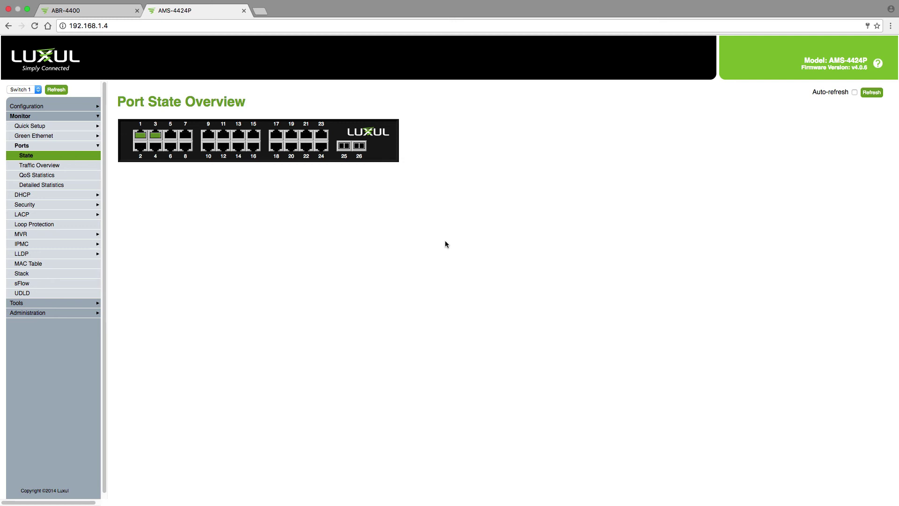
Reopen the switch's Quick Setup System IP page to confirm the address is 192.168.1.4
click(42, 106)
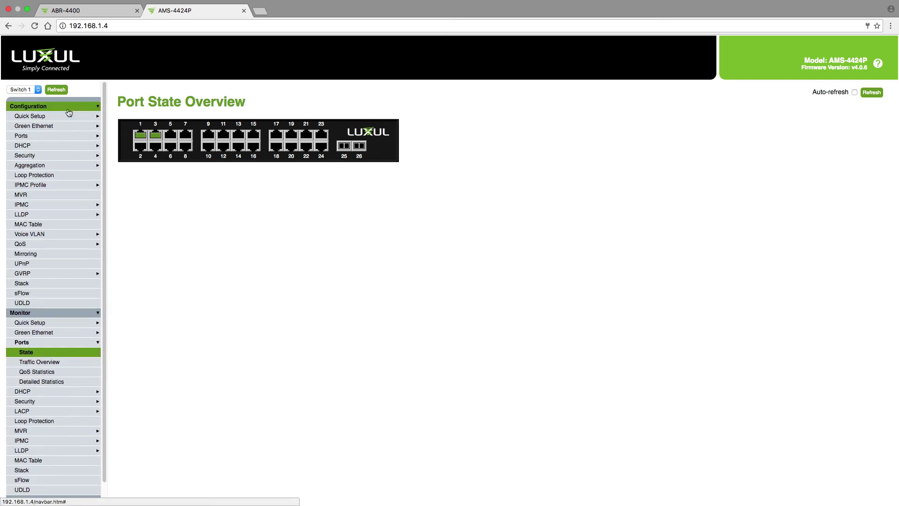
click(63, 117)
click(61, 126)
click(61, 146)
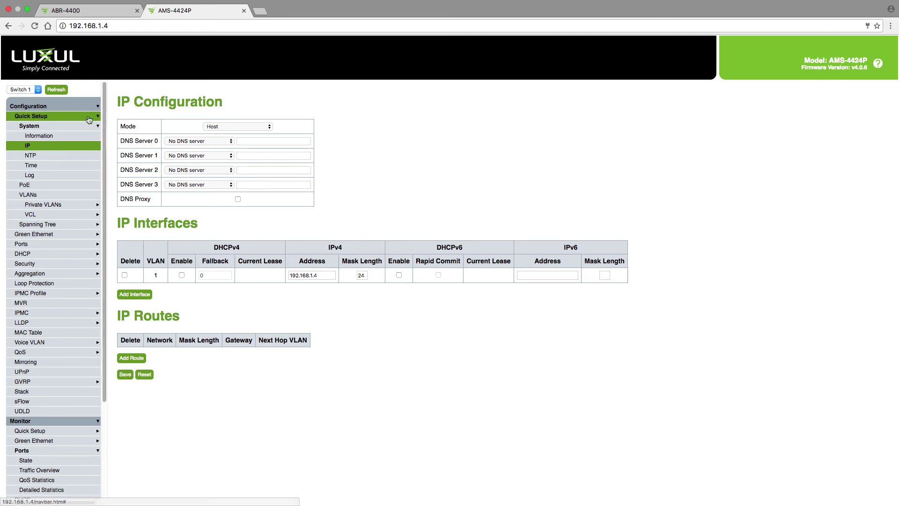
Collapse the Configuration and Monitor menus and go to Administration's Save startup-config page
click(76, 107)
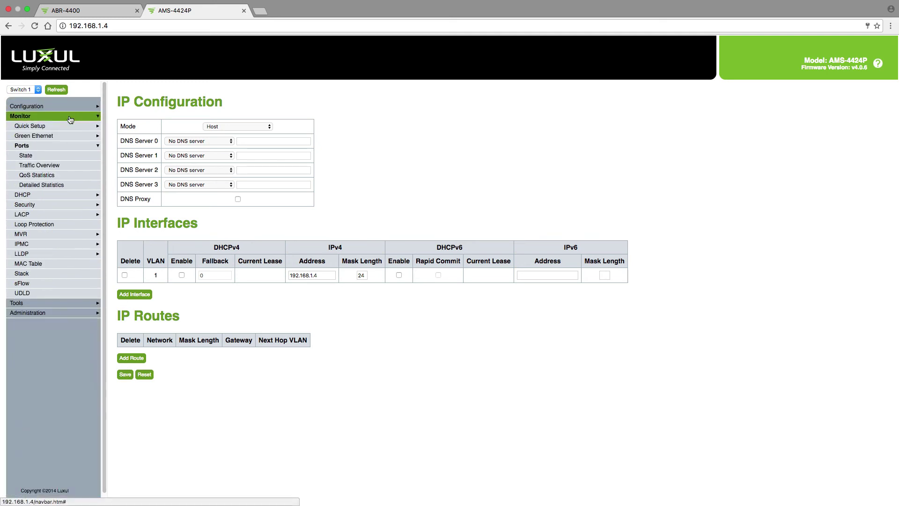
click(75, 116)
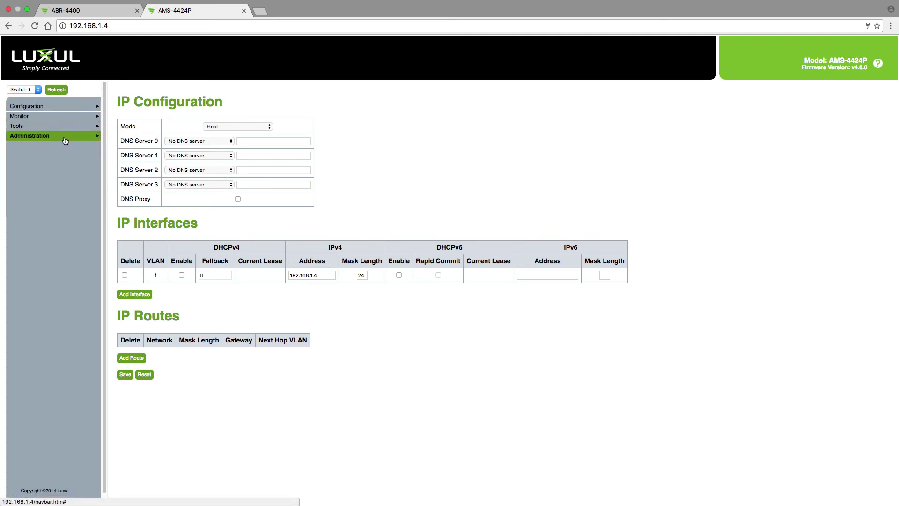
click(65, 137)
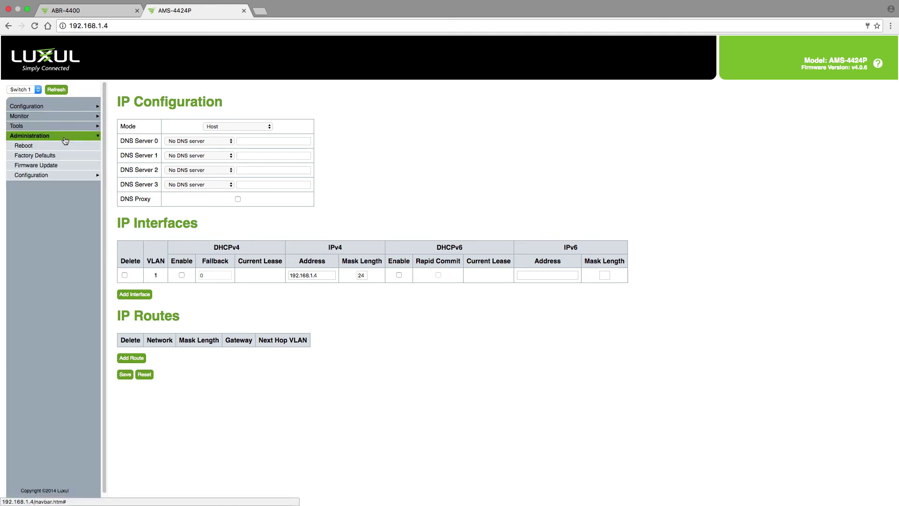
click(62, 176)
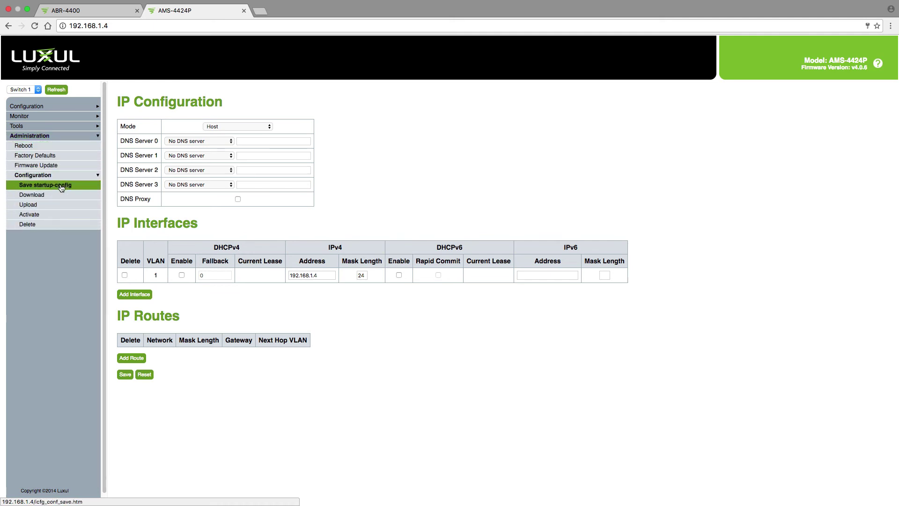
click(62, 187)
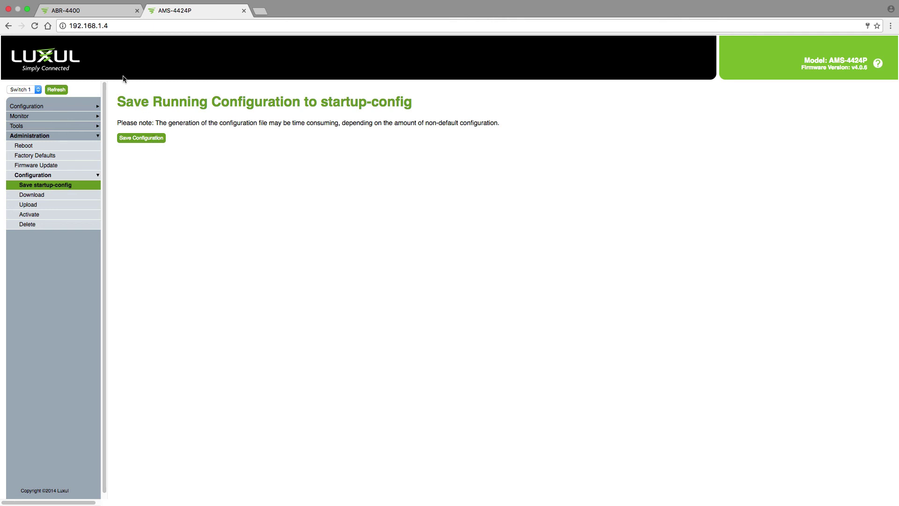
On the ABR-4400 router tab, open Network > DHCP Server to check the 192.168.1.100–200 range
click(116, 13)
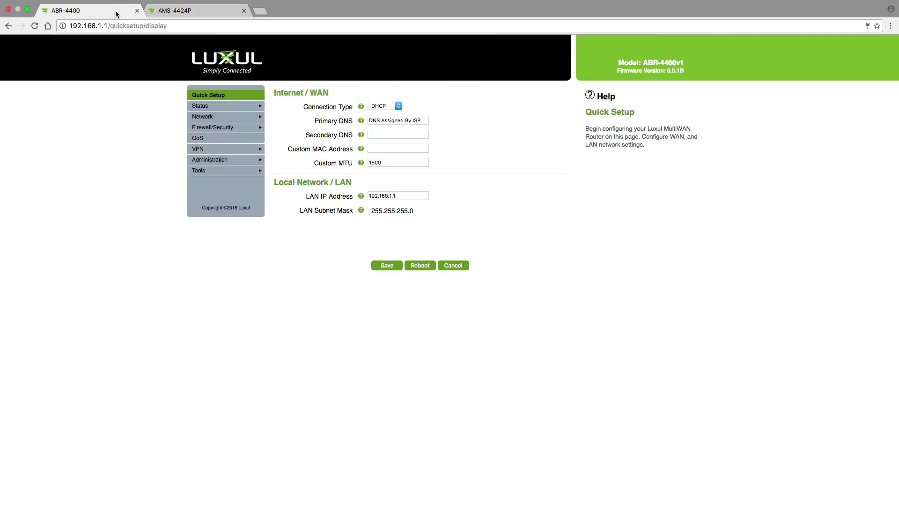
click(225, 117)
click(227, 128)
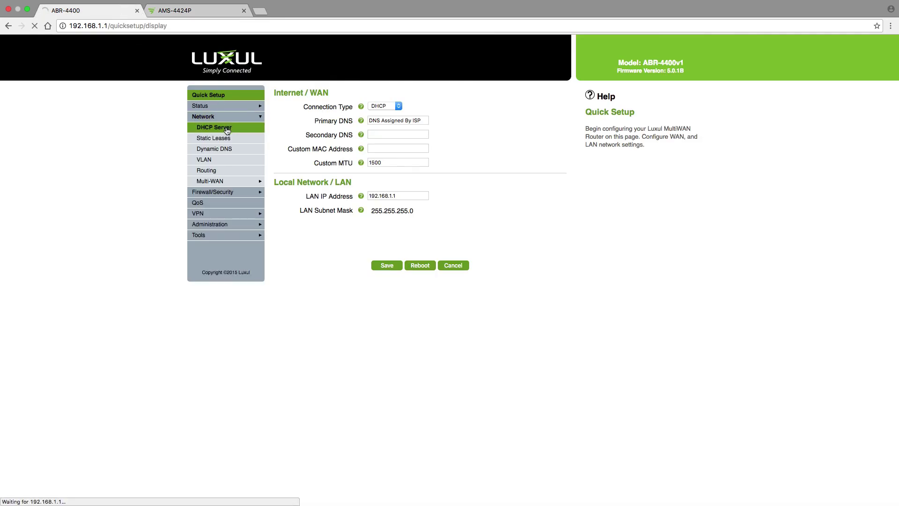